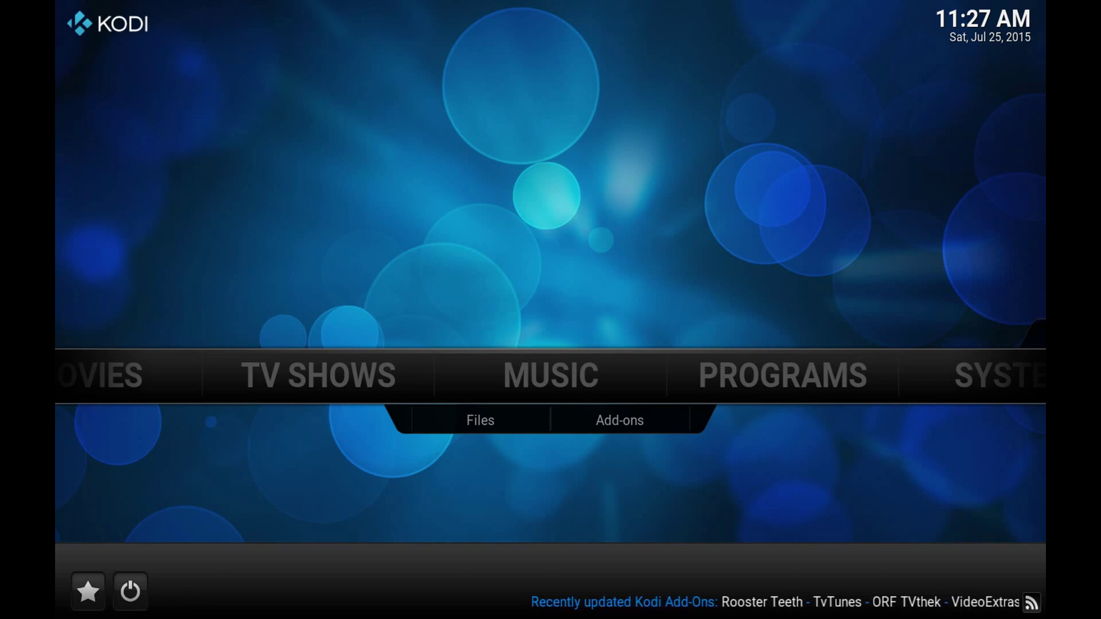
- Go from the home screen through System Settings to the Add-ons page with Install from zip file
{"action": "key", "text": "Up"}
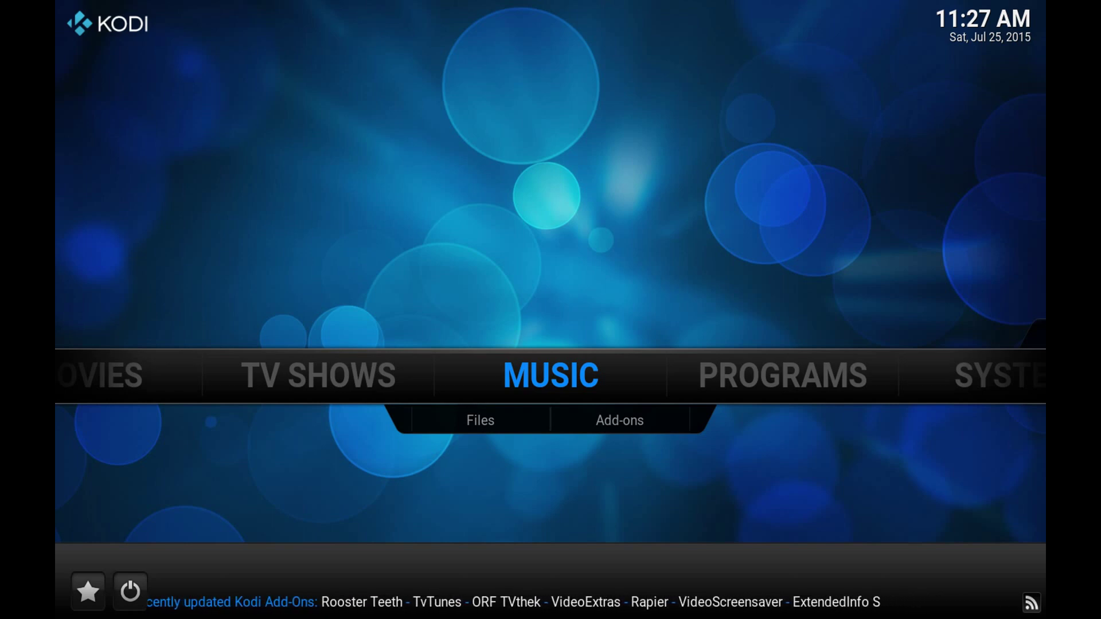
{"action": "key", "text": "Right"}
{"action": "key", "text": "Right"}
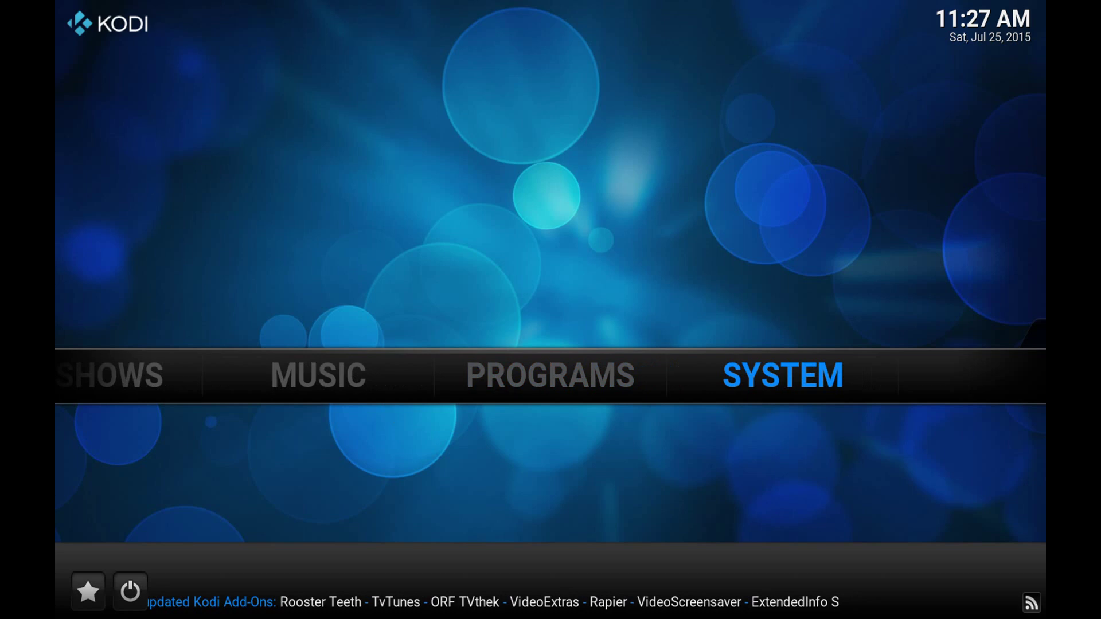
{"action": "key", "text": "Down"}
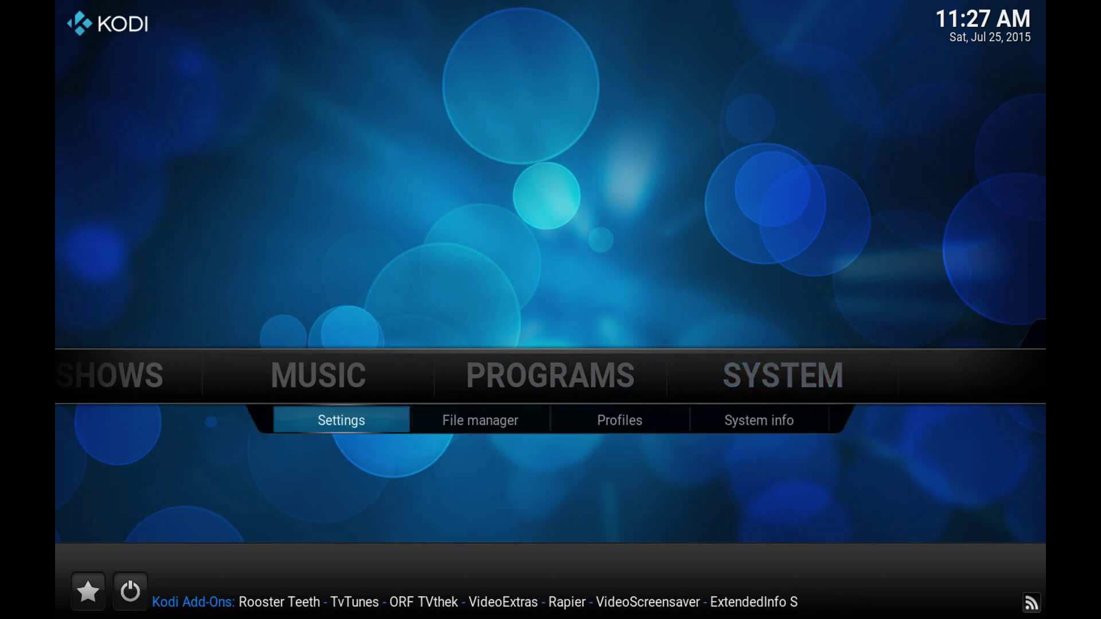
{"action": "key", "text": "Return"}
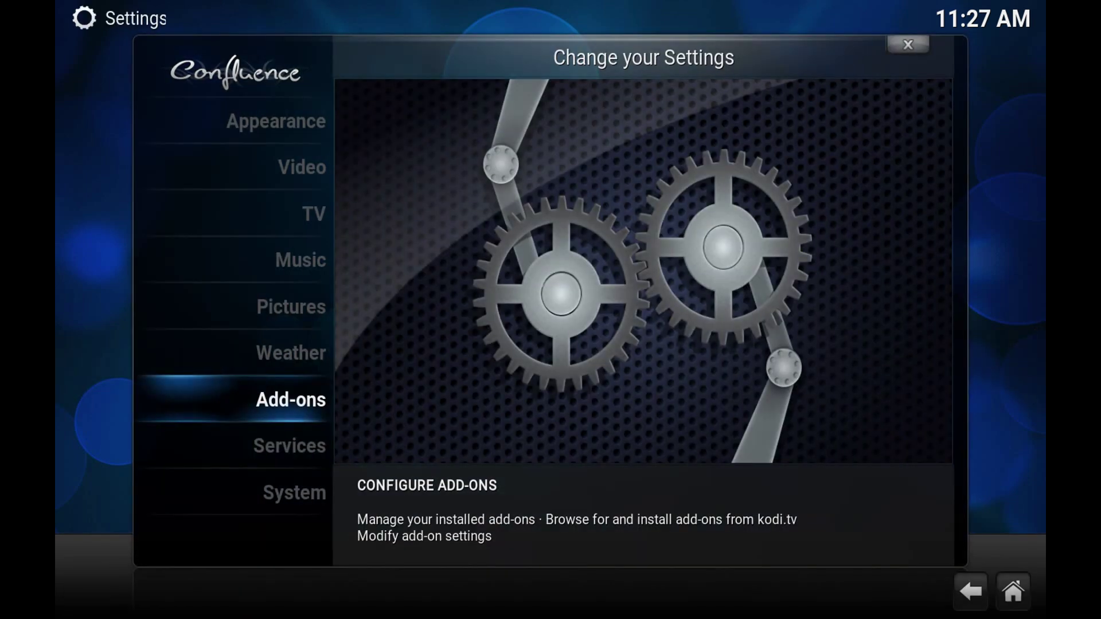
{"action": "key", "text": "Return"}
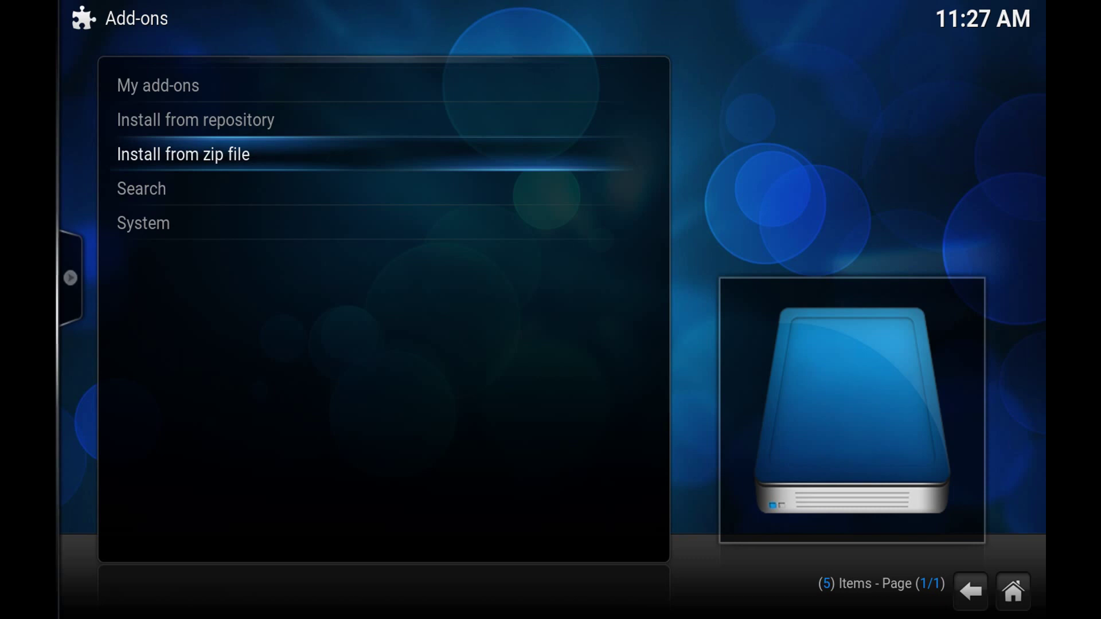
- Install script.audio_.spotimc-1.0-beta5.zip from Home folder > Downloads via Install from zip file
{"action": "key", "text": "Return"}
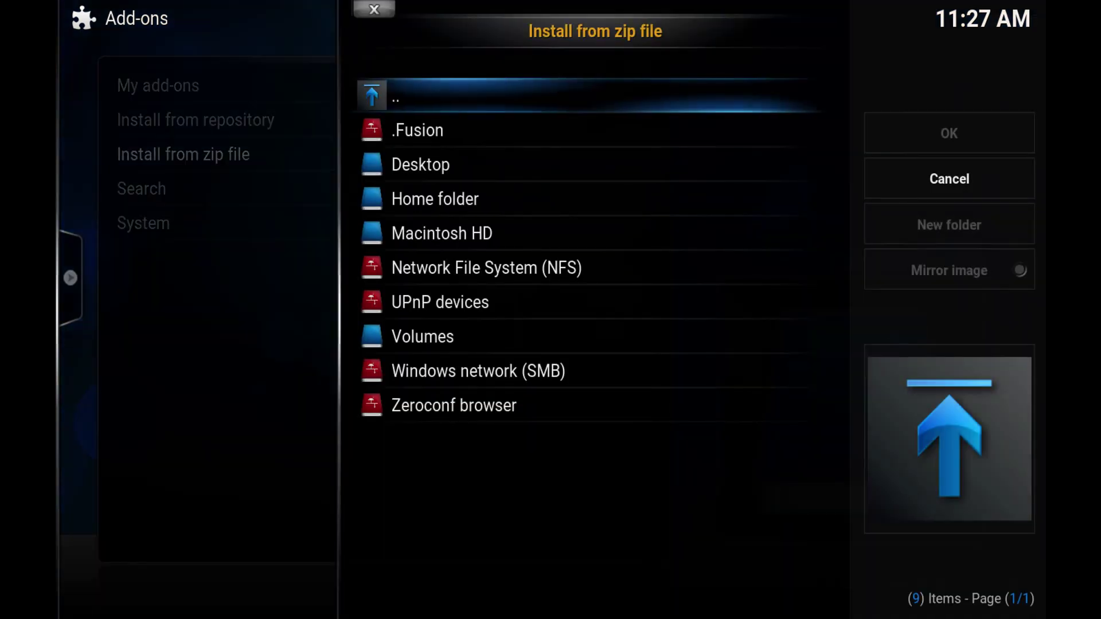
{"action": "key", "text": "Down"}
{"action": "key", "text": "Down"}
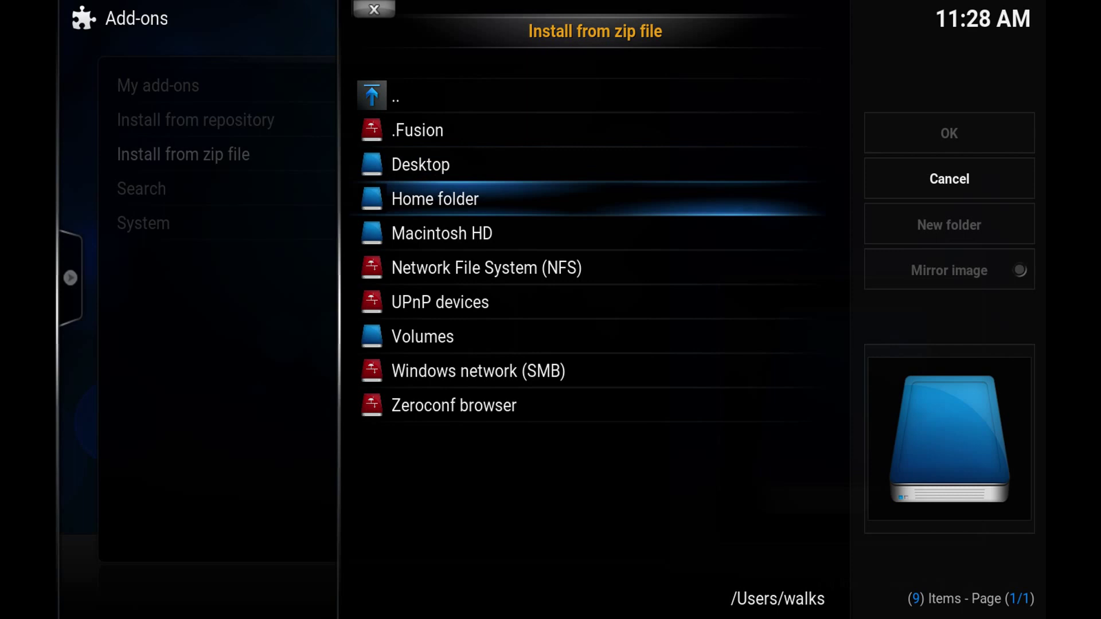
{"action": "key", "text": "Return"}
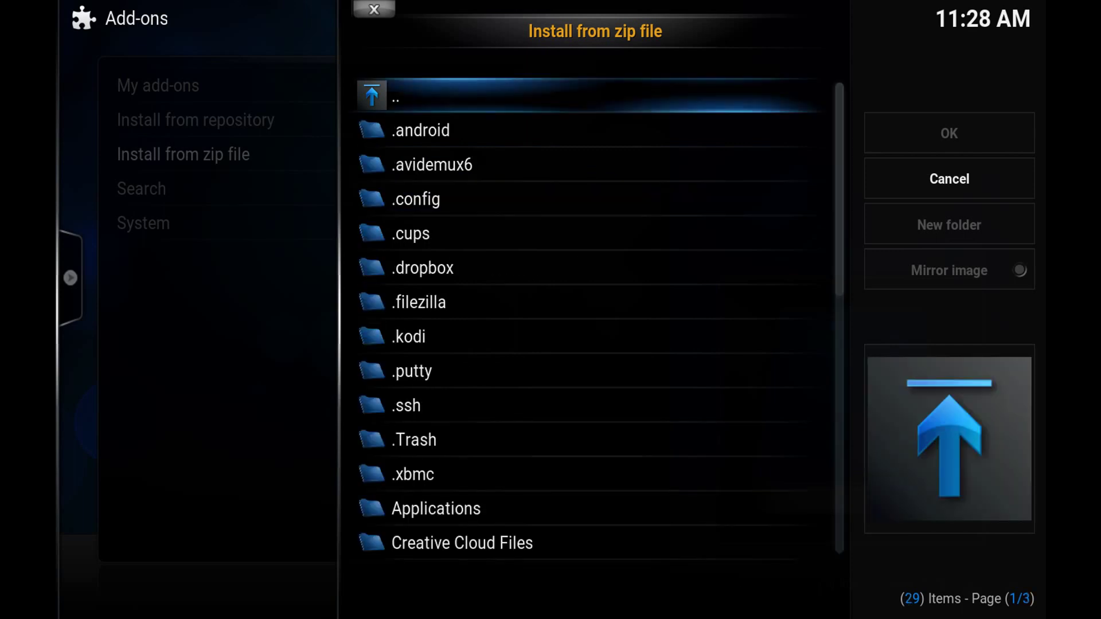
{"action": "key", "text": "Up"}
{"action": "key", "text": "Up"}
{"action": "key", "text": "Up"}
{"action": "key", "text": "Up"}
{"action": "key", "text": "Up"}
{"action": "key", "text": "Up"}
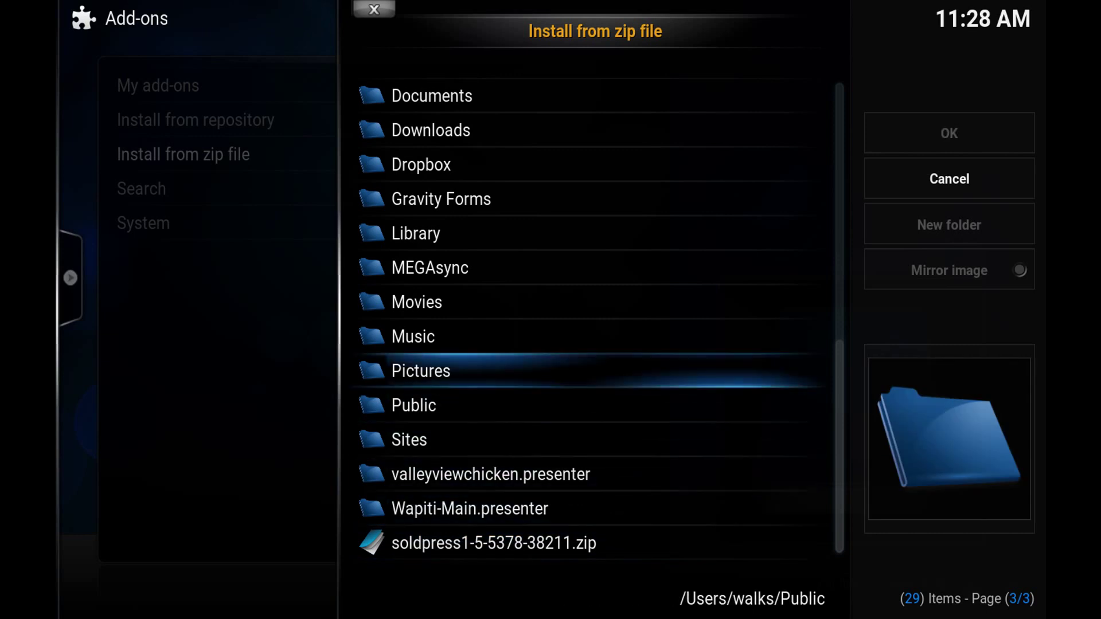
{"action": "key", "text": "Up"}
{"action": "key", "text": "Up"}
{"action": "key", "text": "Up"}
{"action": "key", "text": "Up"}
{"action": "key", "text": "Up"}
{"action": "key", "text": "Up"}
{"action": "key", "text": "Up"}
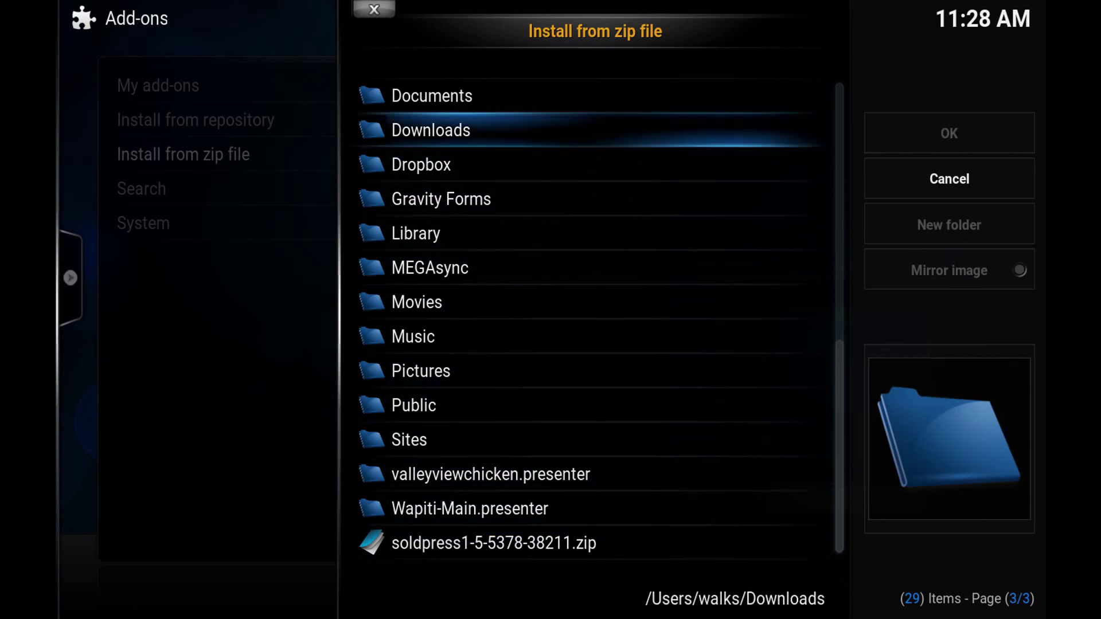
{"action": "key", "text": "Return"}
{"action": "key", "text": "Up"}
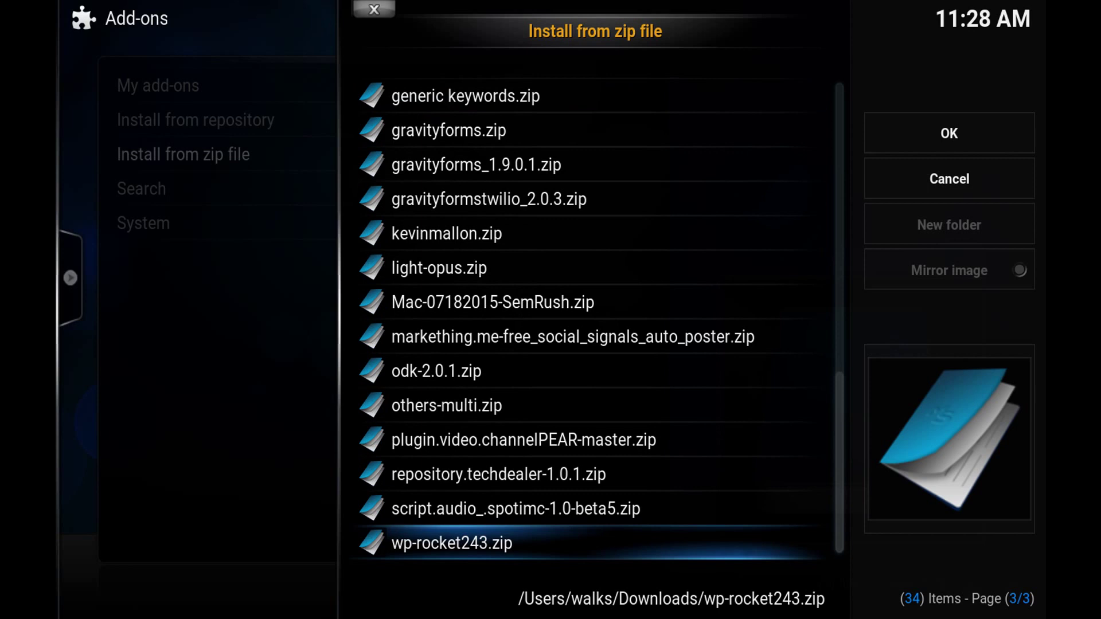
{"action": "key", "text": "Up"}
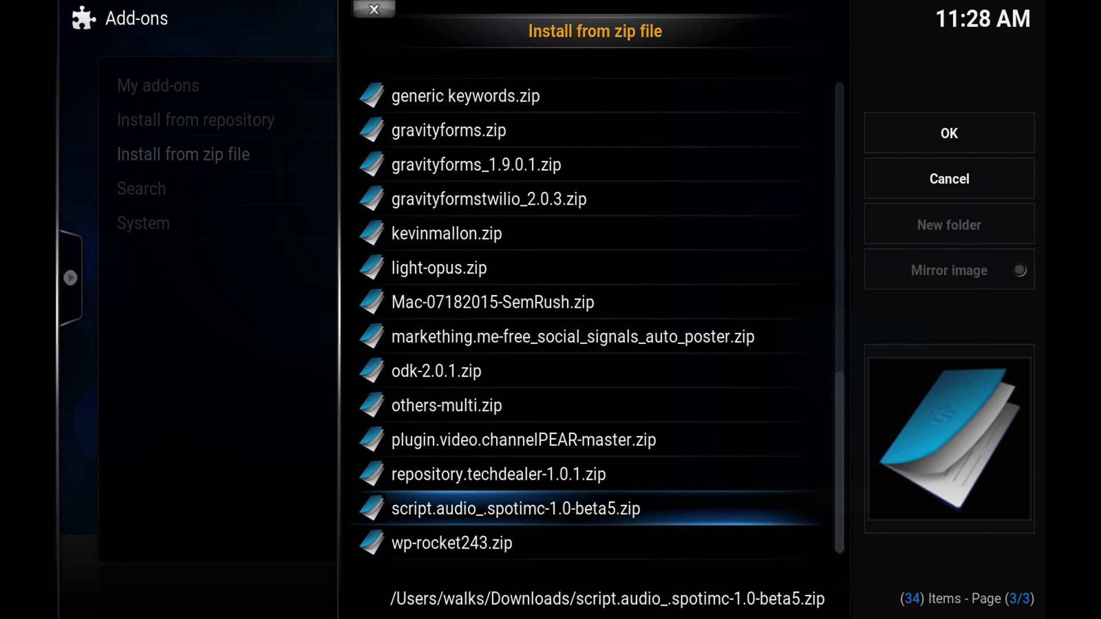
{"action": "key", "text": "Return"}
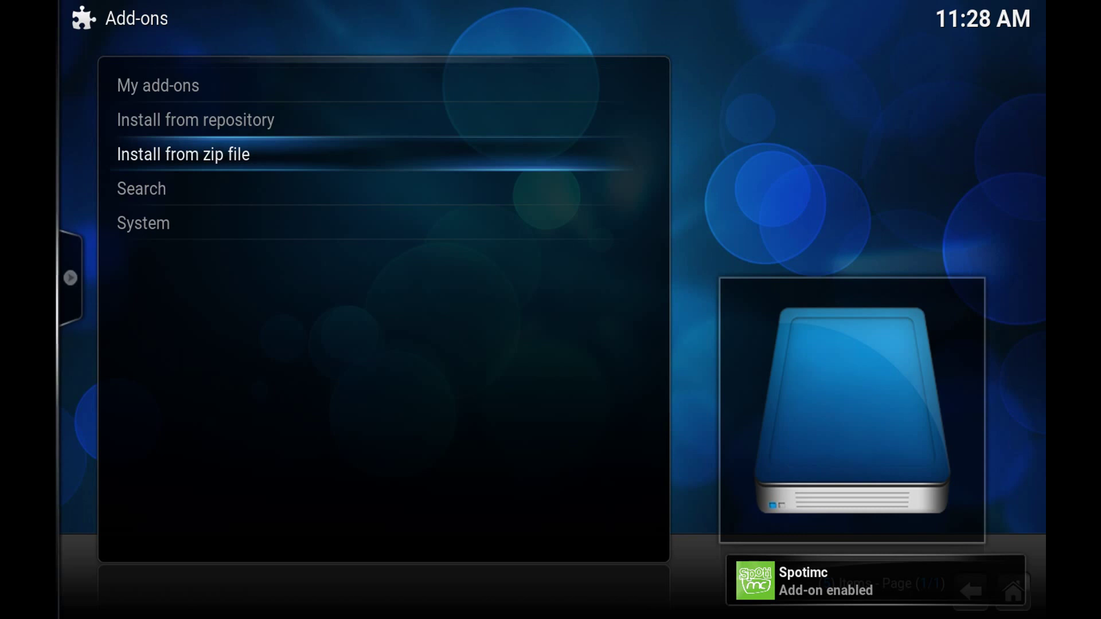
- Return to the home screen and open Music > Add-ons, where Spotimc is listed
{"action": "key", "text": "Escape"}
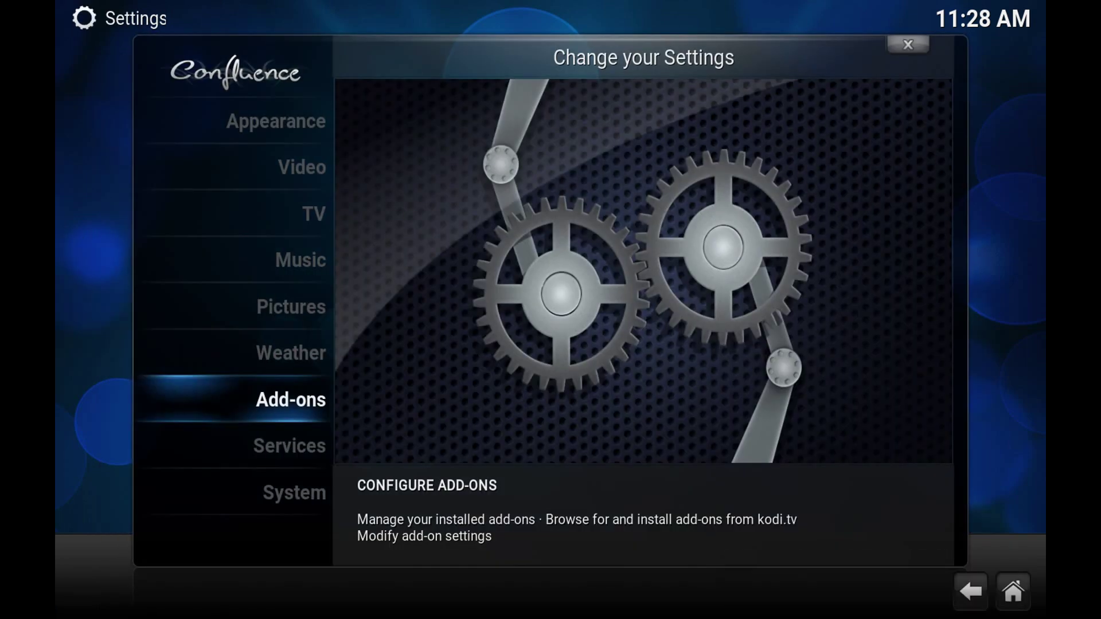
{"action": "key", "text": "Escape"}
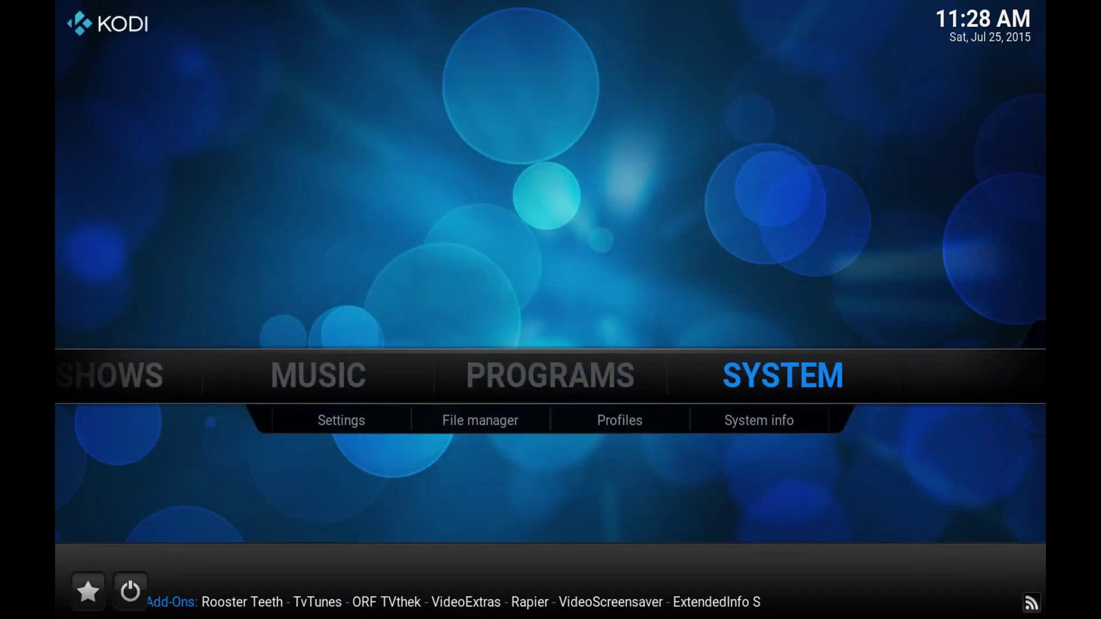
{"action": "key", "text": "Left"}
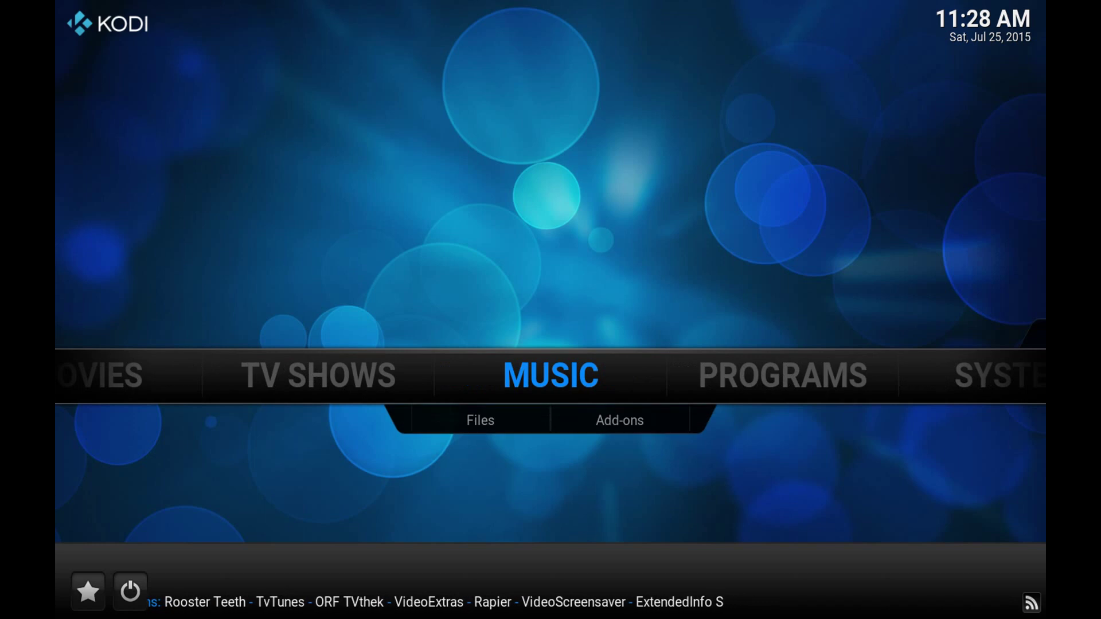
{"action": "key", "text": "Down"}
{"action": "key", "text": "Right"}
{"action": "key", "text": "Return"}
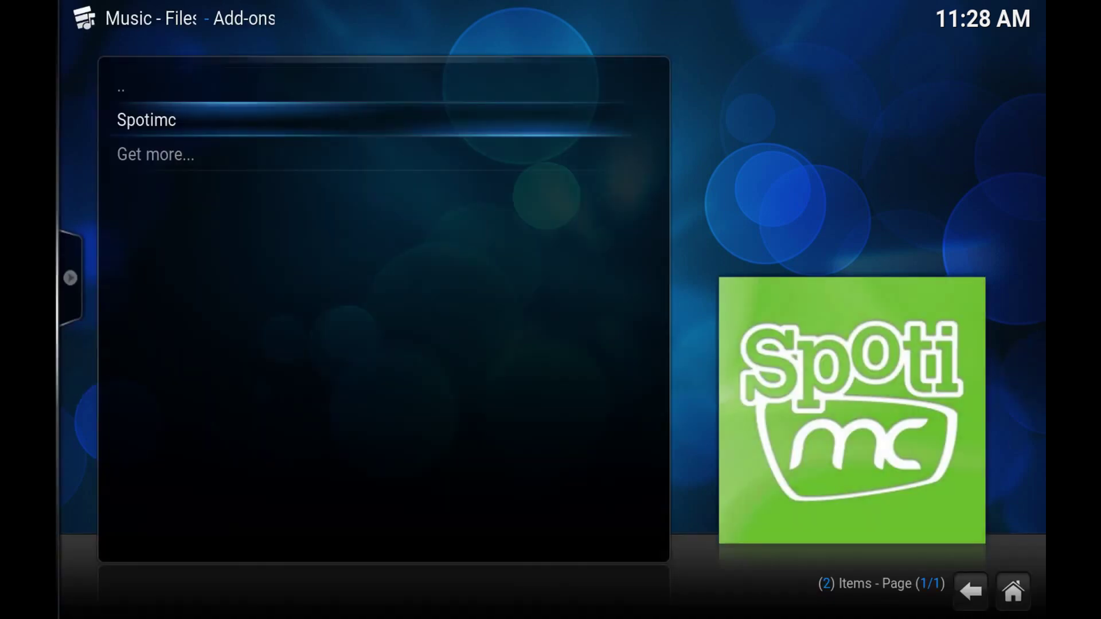
- Open Spotimc's add-on settings and review Enable cache and the Audio page's Normalize volume option
{"action": "key", "text": "c"}
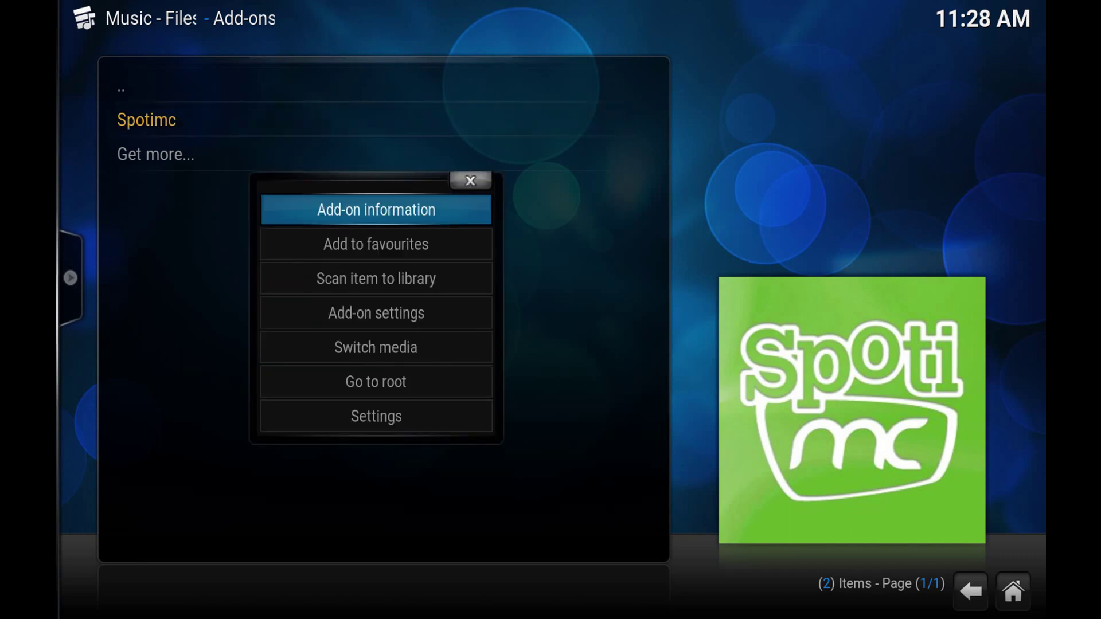
{"action": "key", "text": "Down"}
{"action": "key", "text": "Down"}
{"action": "key", "text": "Down"}
{"action": "key", "text": "Return"}
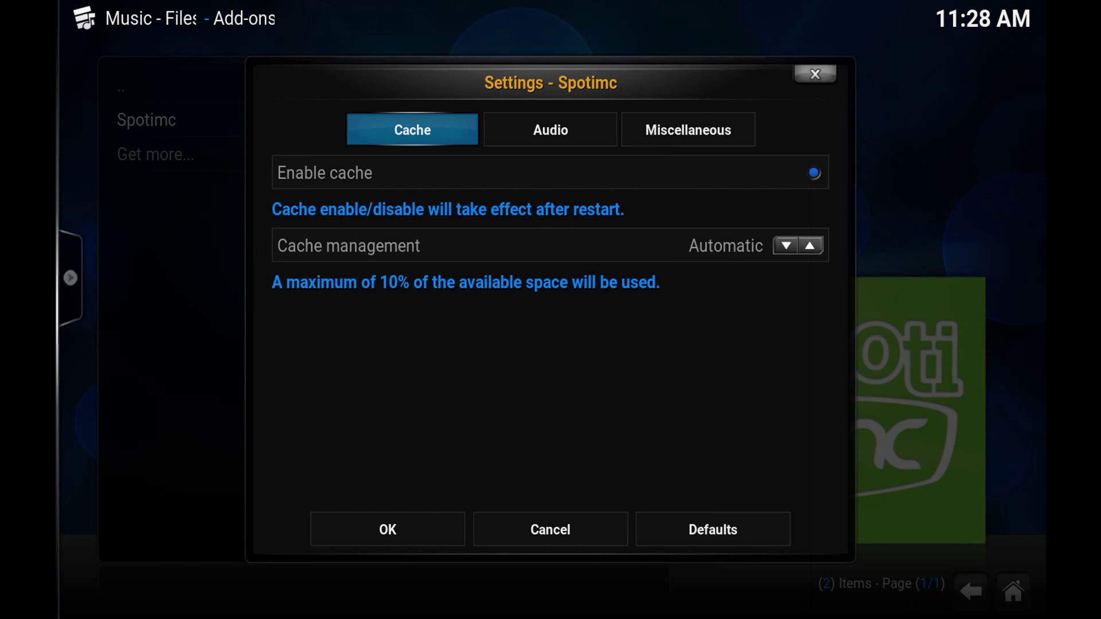
{"action": "key", "text": "Down"}
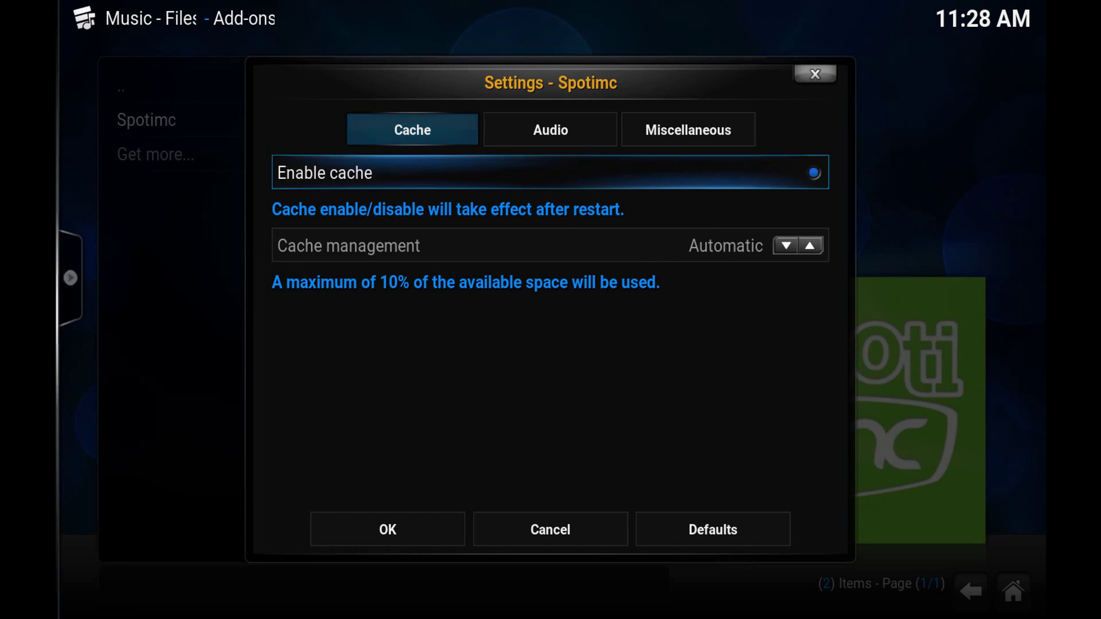
{"action": "key", "text": "Up"}
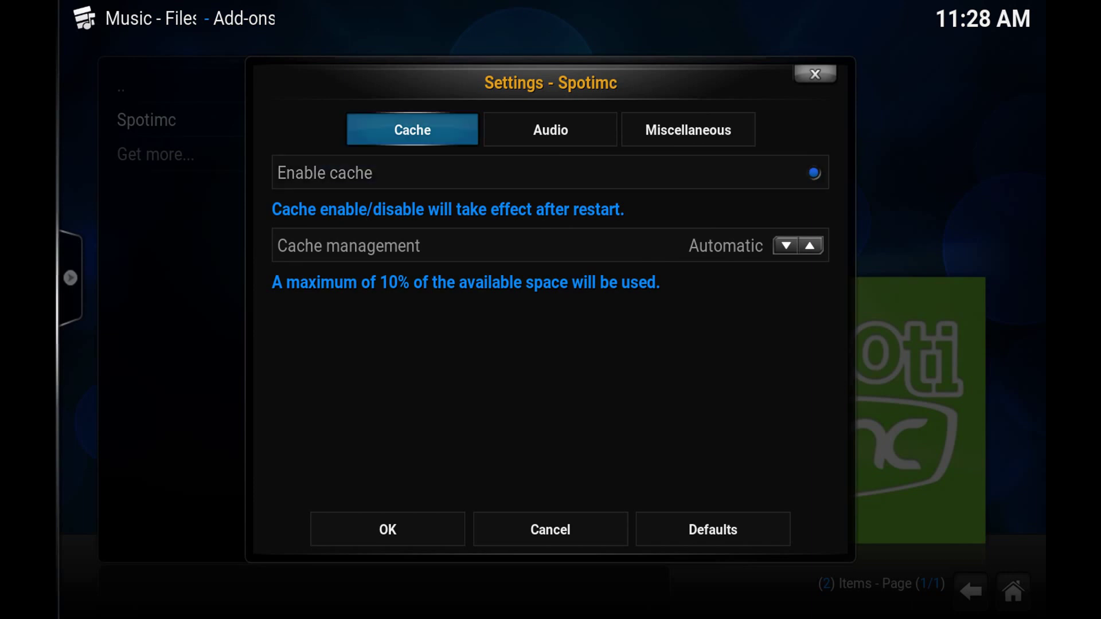
{"action": "key", "text": "Right"}
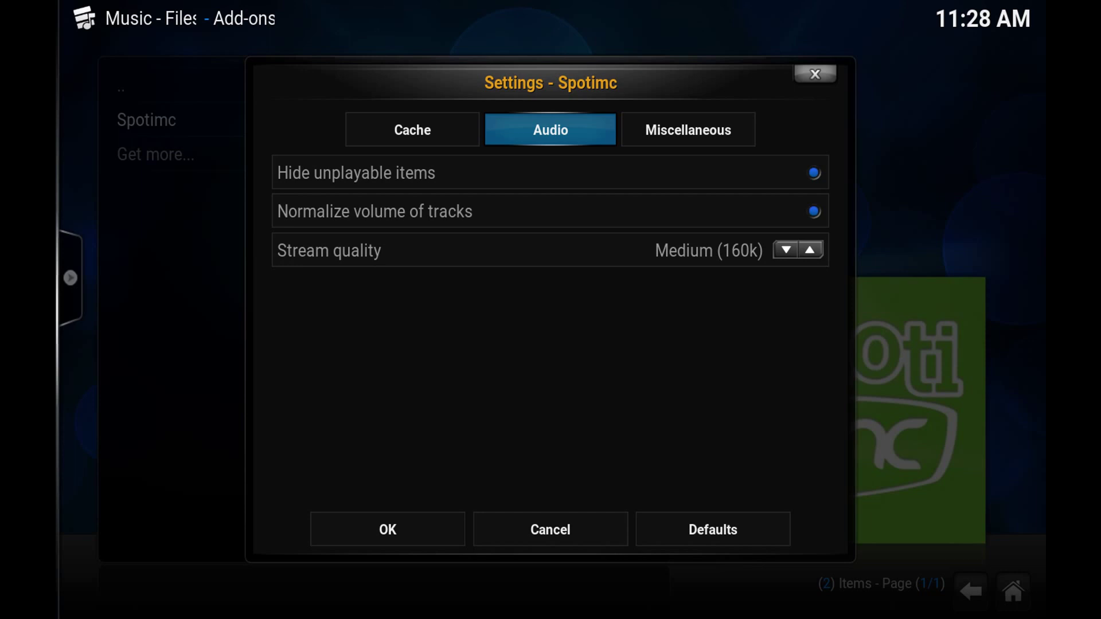
{"action": "key", "text": "Right"}
{"action": "key", "text": "Left"}
{"action": "key", "text": "Down"}
{"action": "key", "text": "Down"}
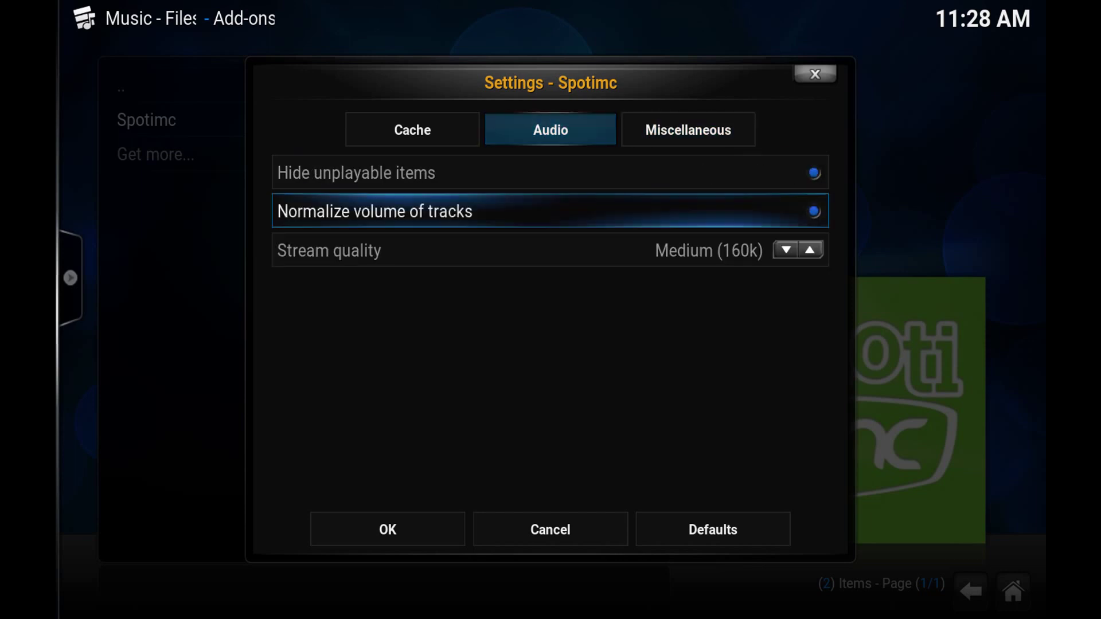
- Check Startup screen (New Stuff) on the Miscellaneous page, then Cancel without saving
{"action": "key", "text": "Up"}
{"action": "key", "text": "Up"}
{"action": "key", "text": "Right"}
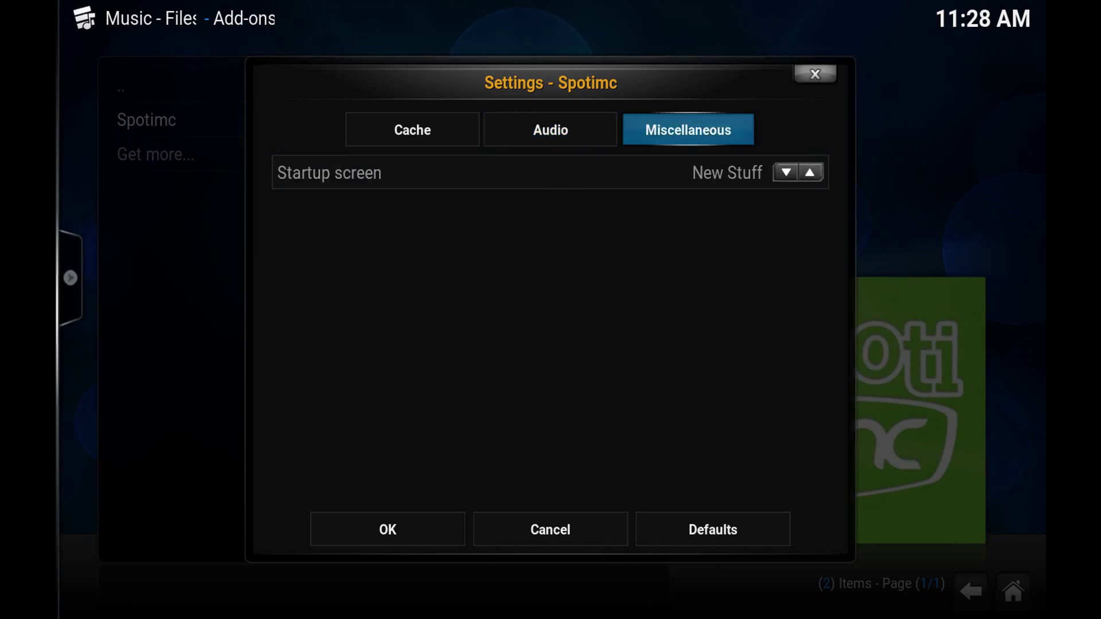
{"action": "key", "text": "Down"}
{"action": "key", "text": "Down"}
{"action": "key", "text": "Right"}
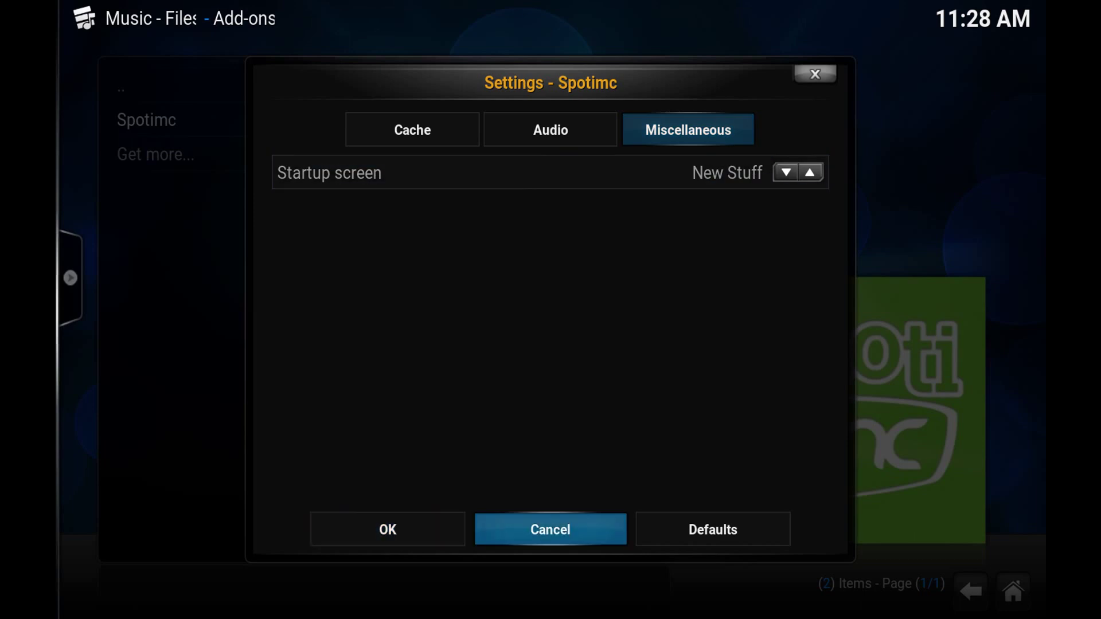
{"action": "key", "text": "Return"}
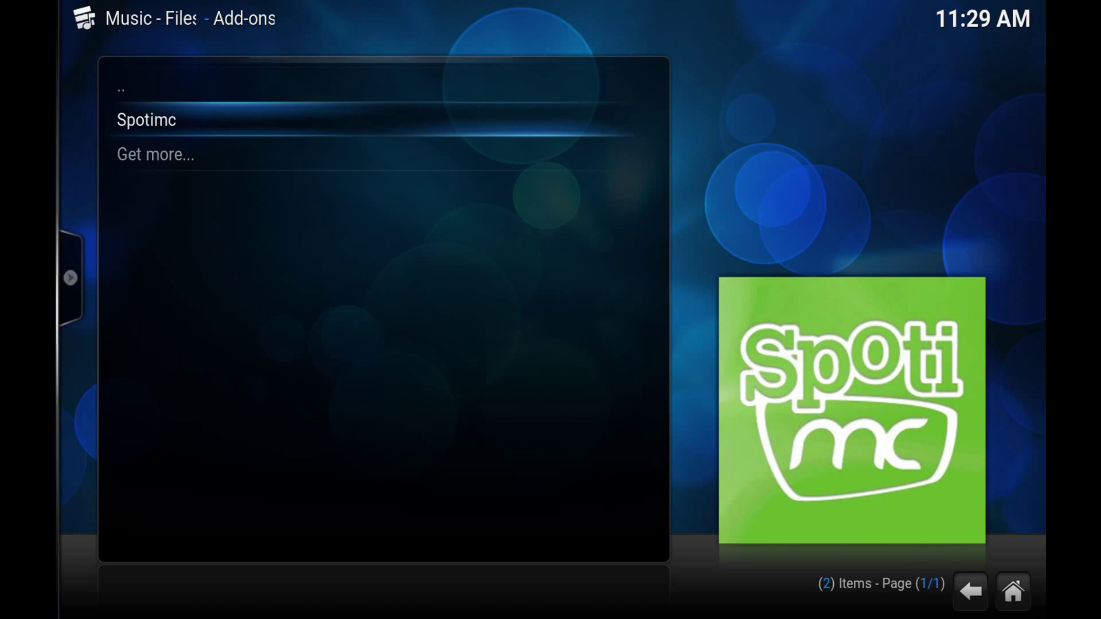
- Launch Spotimc and browse its 4 playlists from Time To Dance up past Starred
{"action": "key", "text": "Return"}
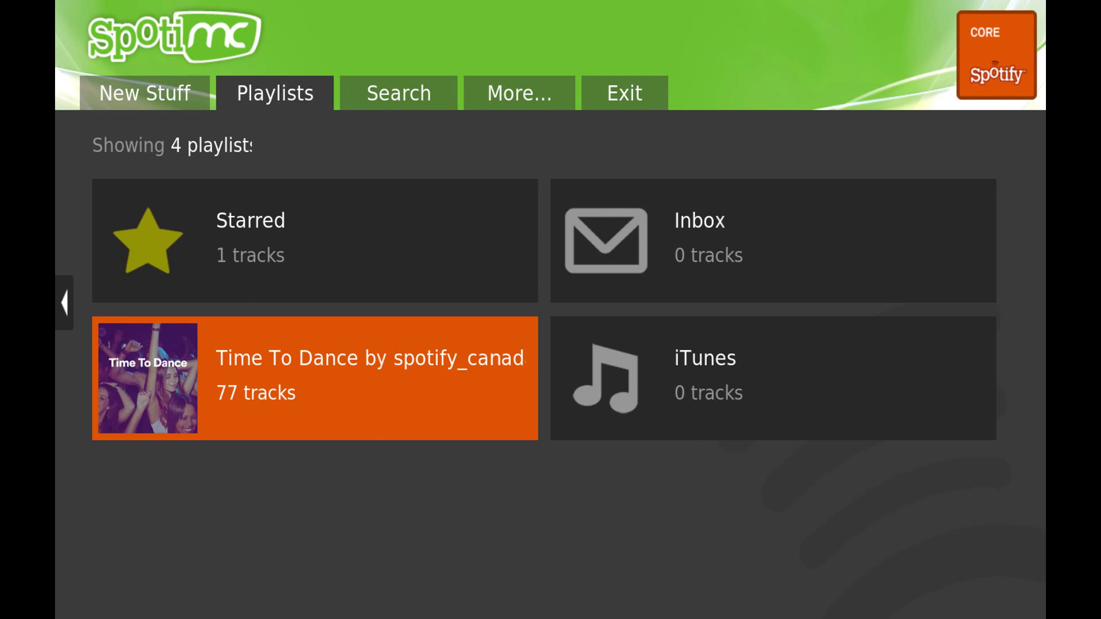
{"action": "key", "text": "Left"}
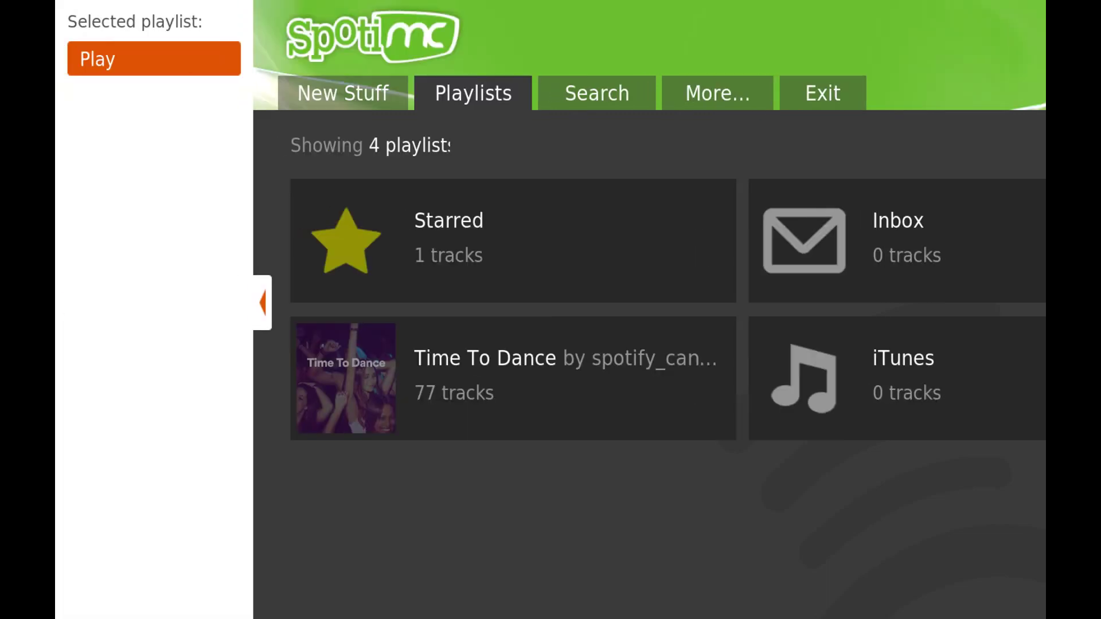
{"action": "key", "text": "Right"}
{"action": "key", "text": "Up"}
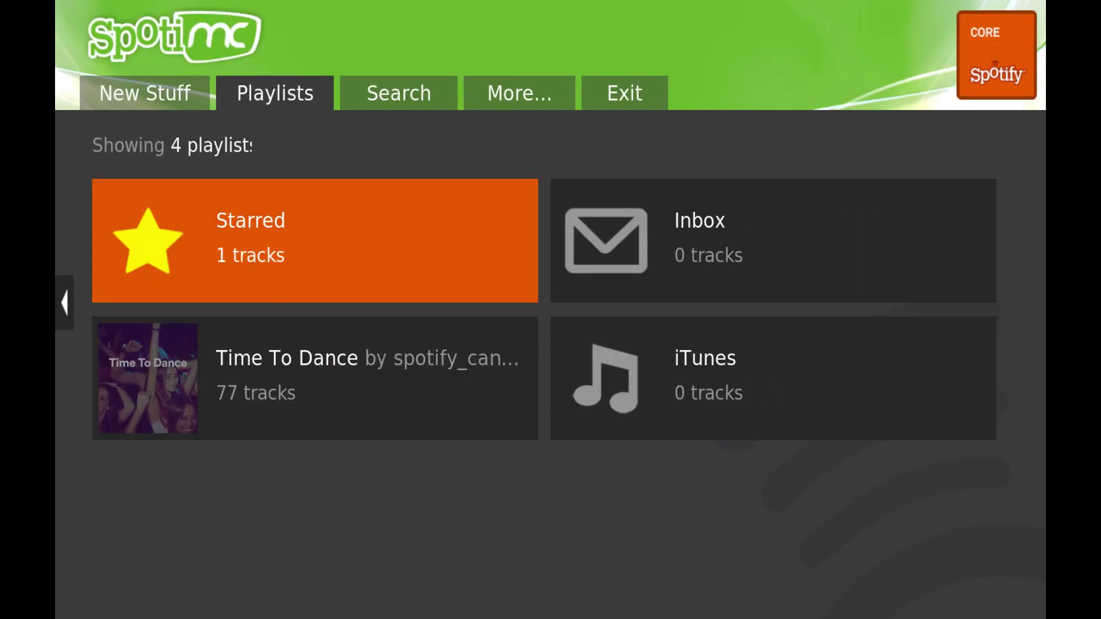
{"action": "key", "text": "Up"}
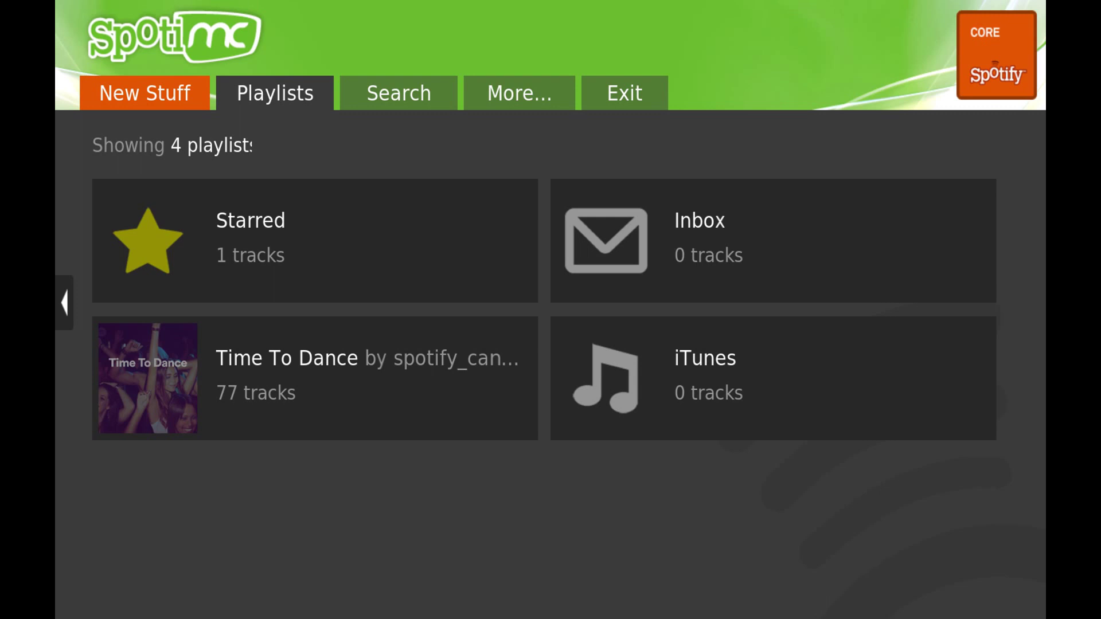
- Open New Stuff and the How Deep Is Your Love album
{"action": "key", "text": "Right"}
{"action": "key", "text": "Left"}
{"action": "key", "text": "Return"}
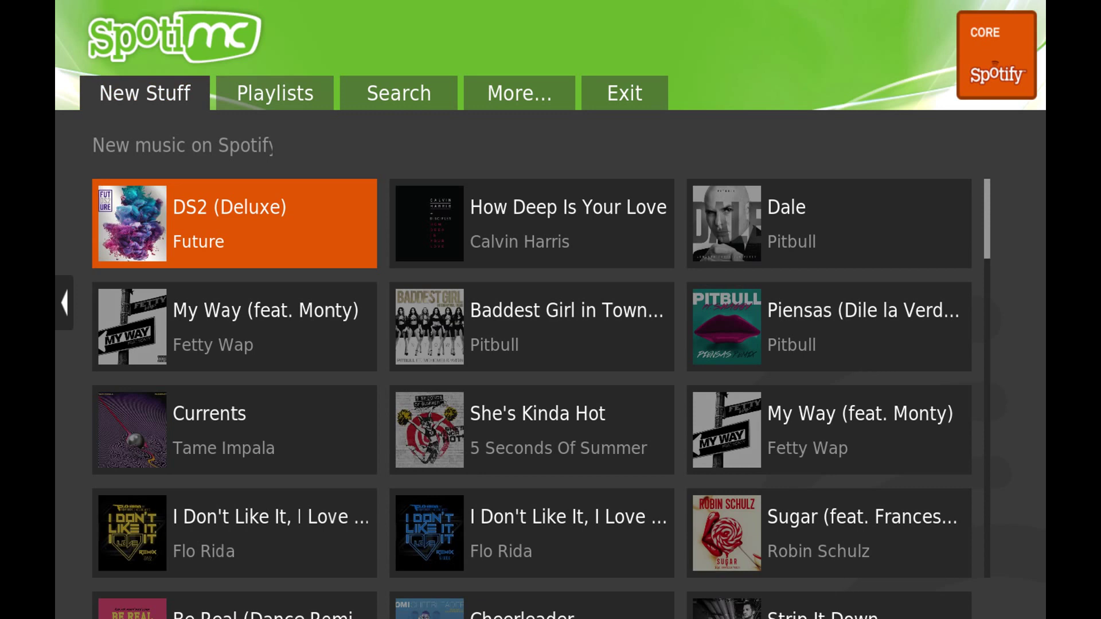
{"action": "key", "text": "Right"}
{"action": "key", "text": "Up"}
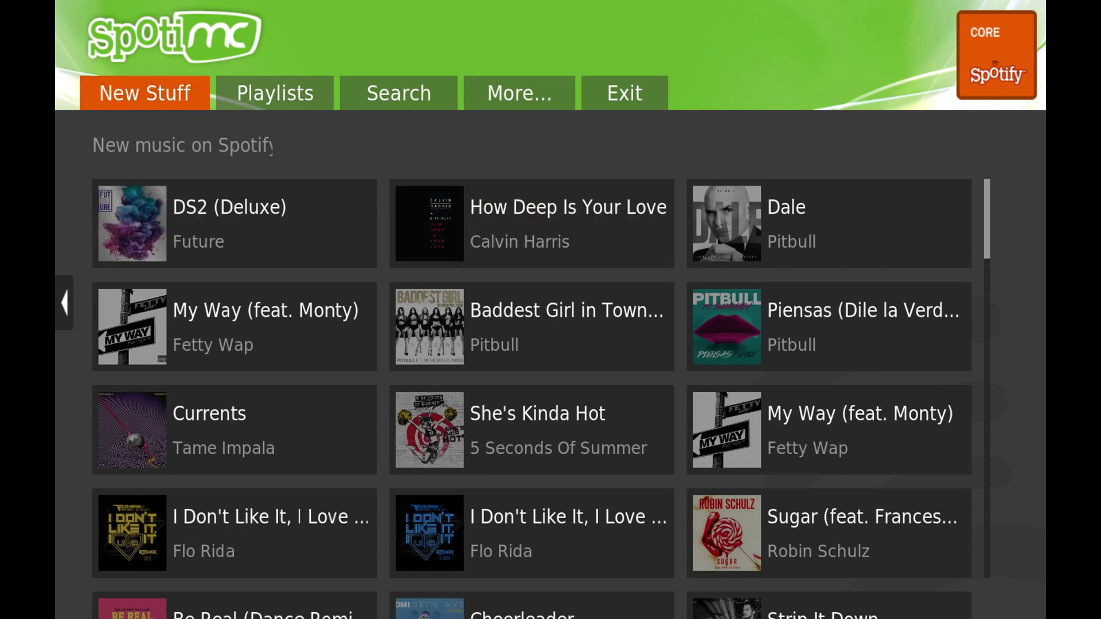
{"action": "key", "text": "Right"}
{"action": "key", "text": "Right"}
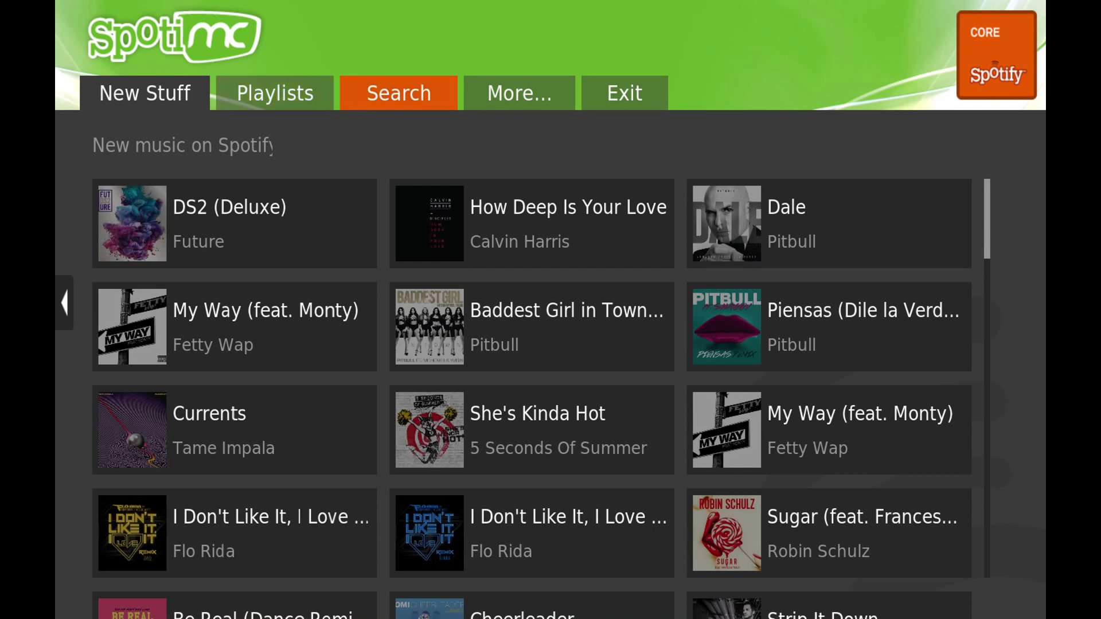
{"action": "key", "text": "Left"}
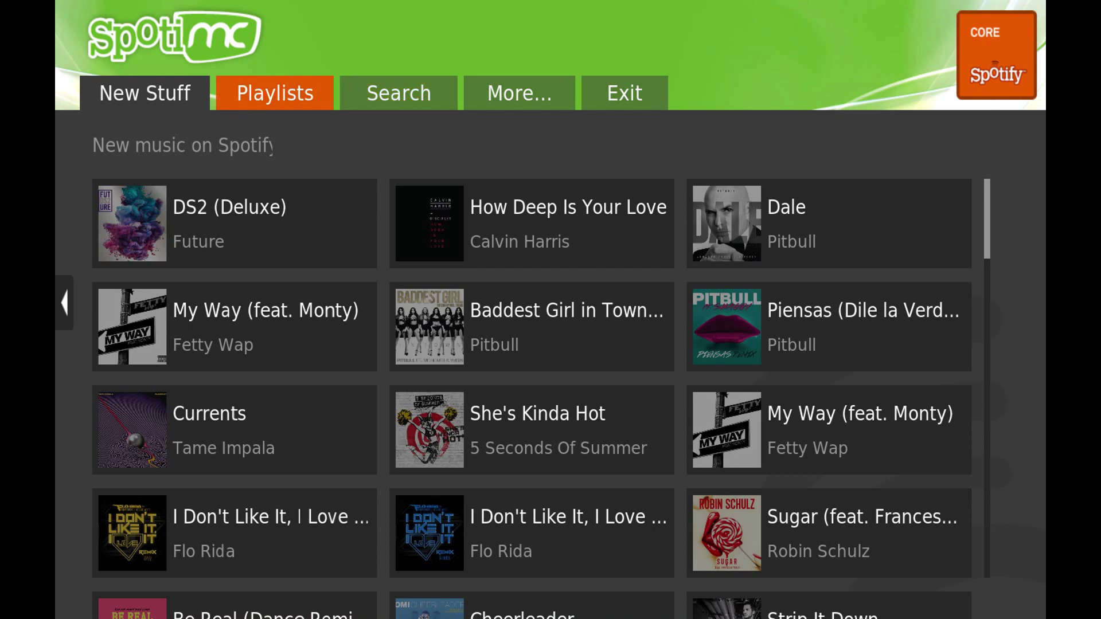
{"action": "key", "text": "Down"}
{"action": "key", "text": "Return"}
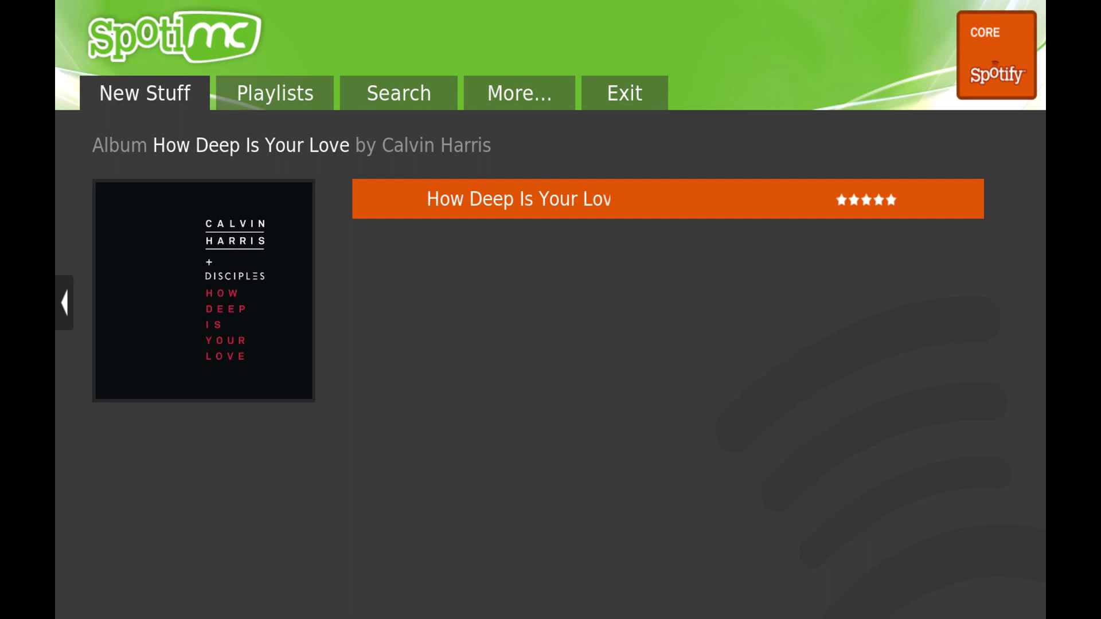
- Play the How Deep Is Your Love track, pause it at 00:02, and toggle its star
{"action": "key", "text": "Return"}
{"action": "key", "text": "Left"}
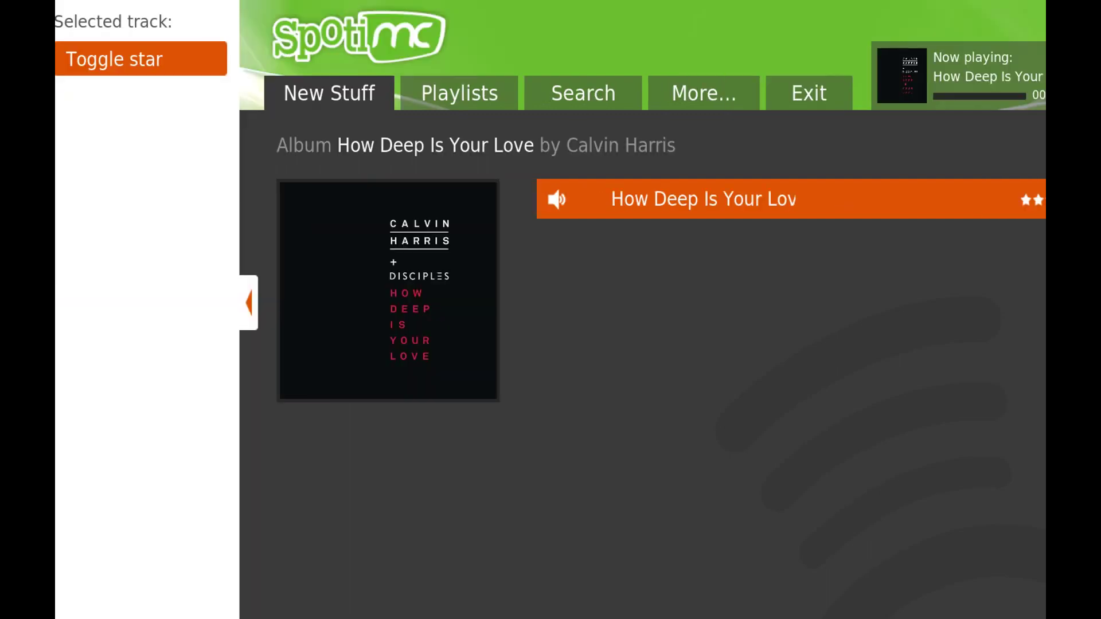
{"action": "key", "text": "space"}
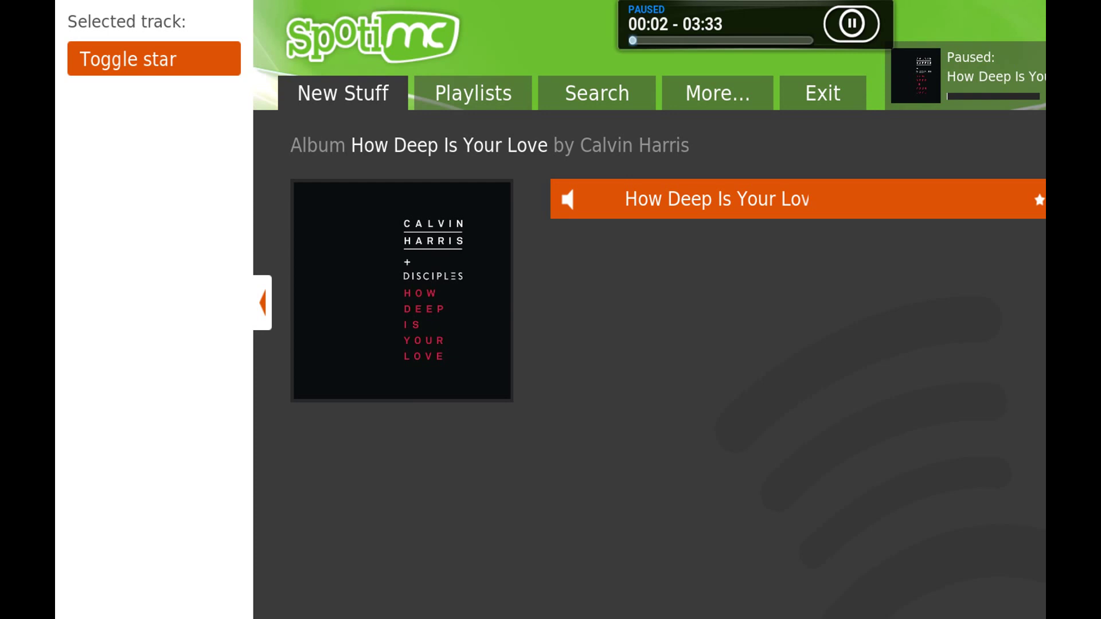
{"action": "key", "text": "Return"}
{"action": "key", "text": "Right"}
- Open the Starred playlist from Playlists, showing 2 tracks including Go by The Chemical Brothers
{"action": "key", "text": "Up"}
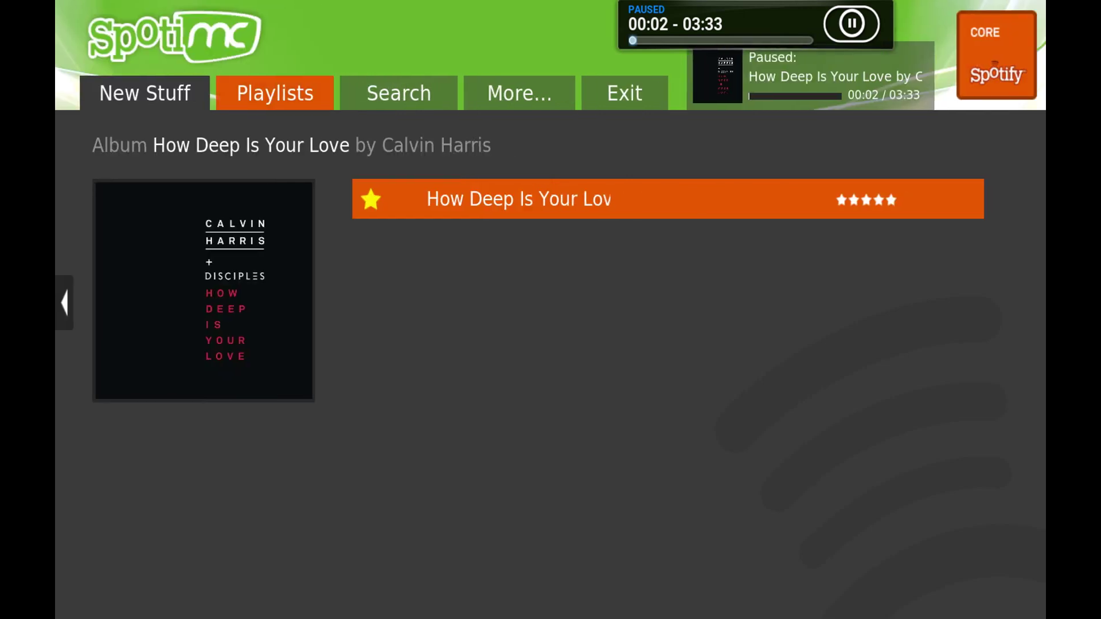
{"action": "key", "text": "Return"}
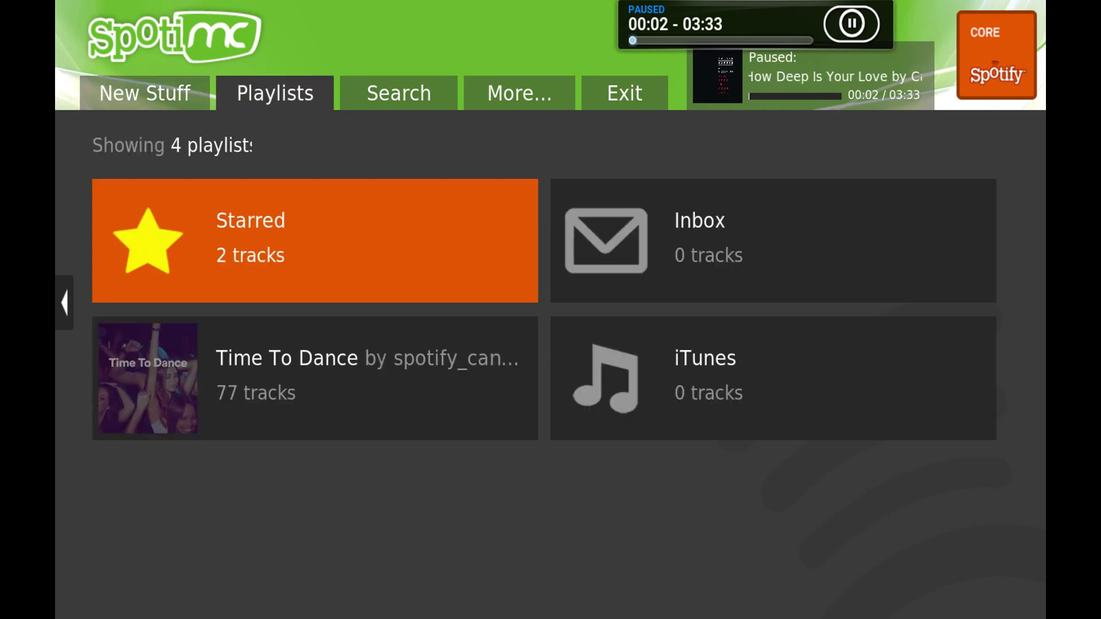
{"action": "key", "text": "Return"}
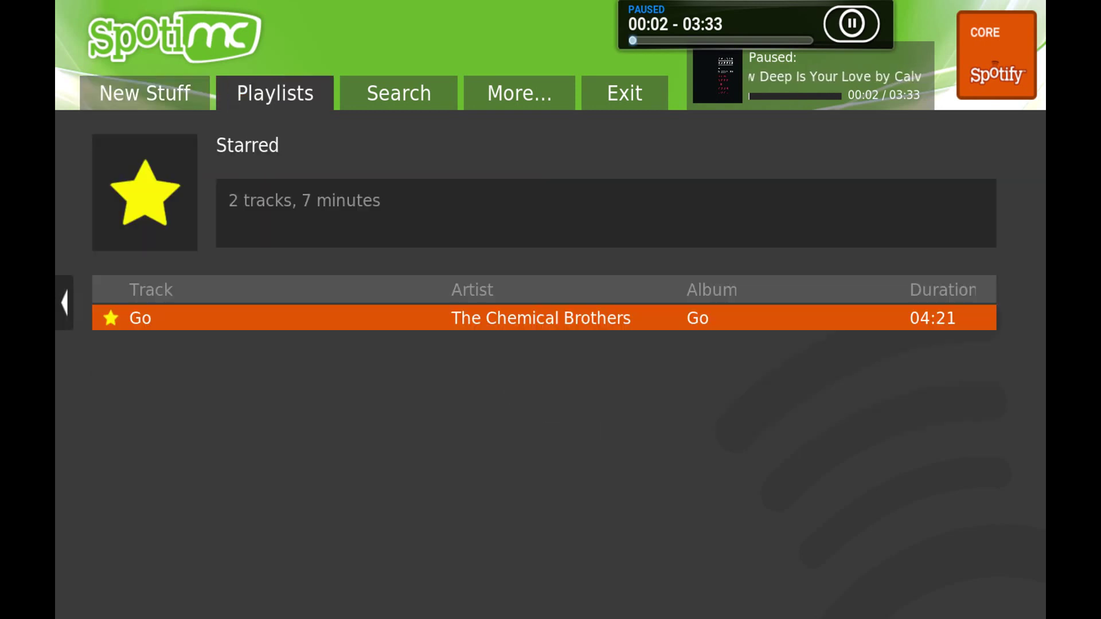
{"action": "key", "text": "Up"}
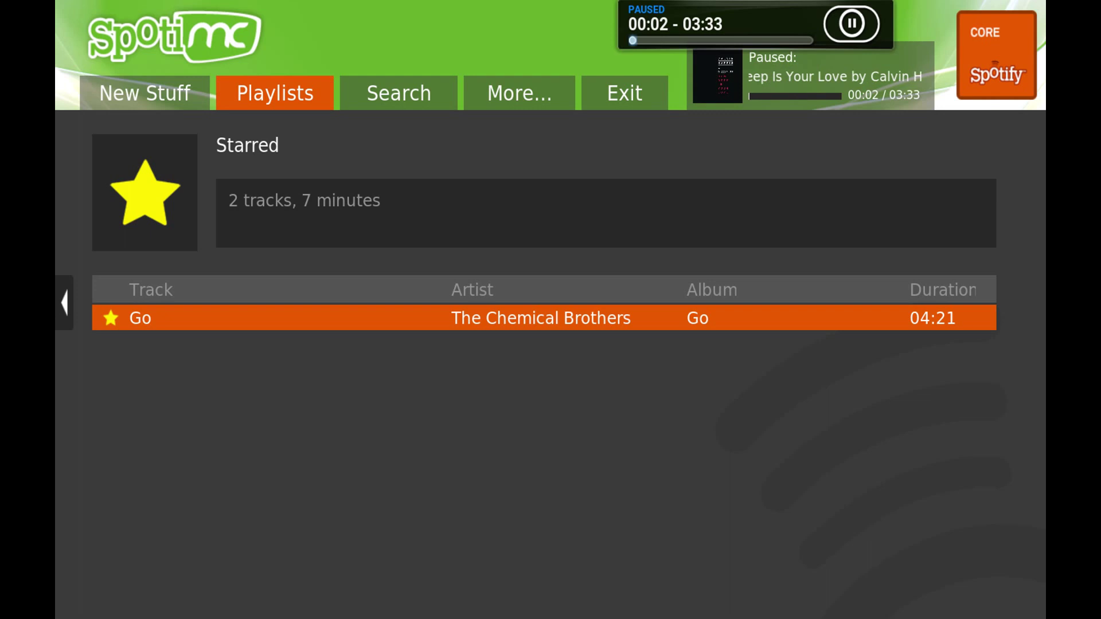
{"action": "key", "text": "Down"}
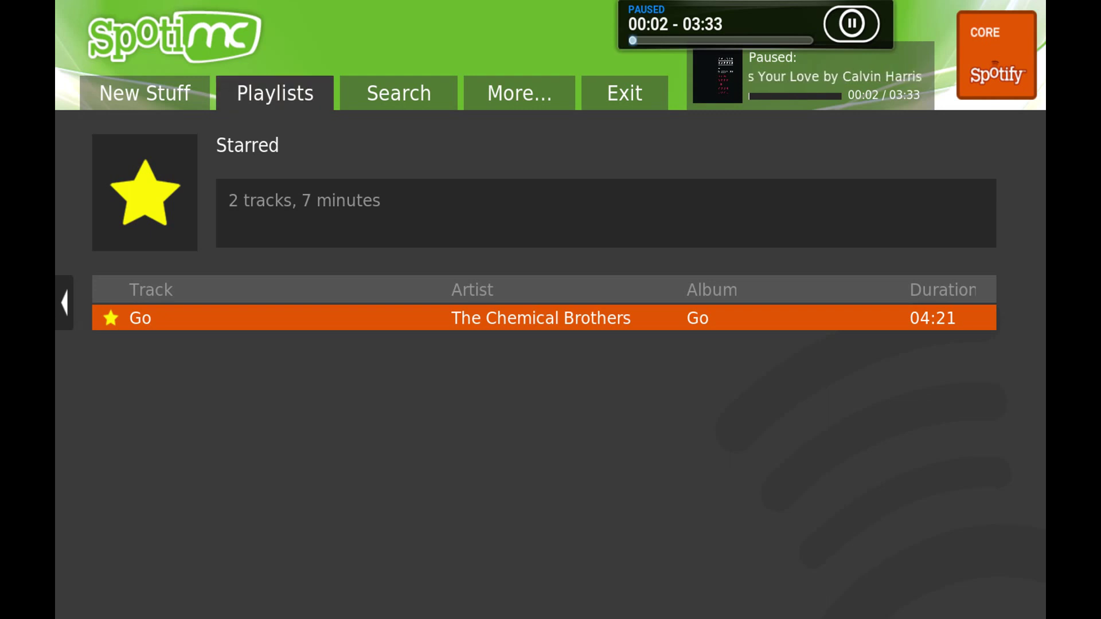
{"action": "key", "text": "Up"}
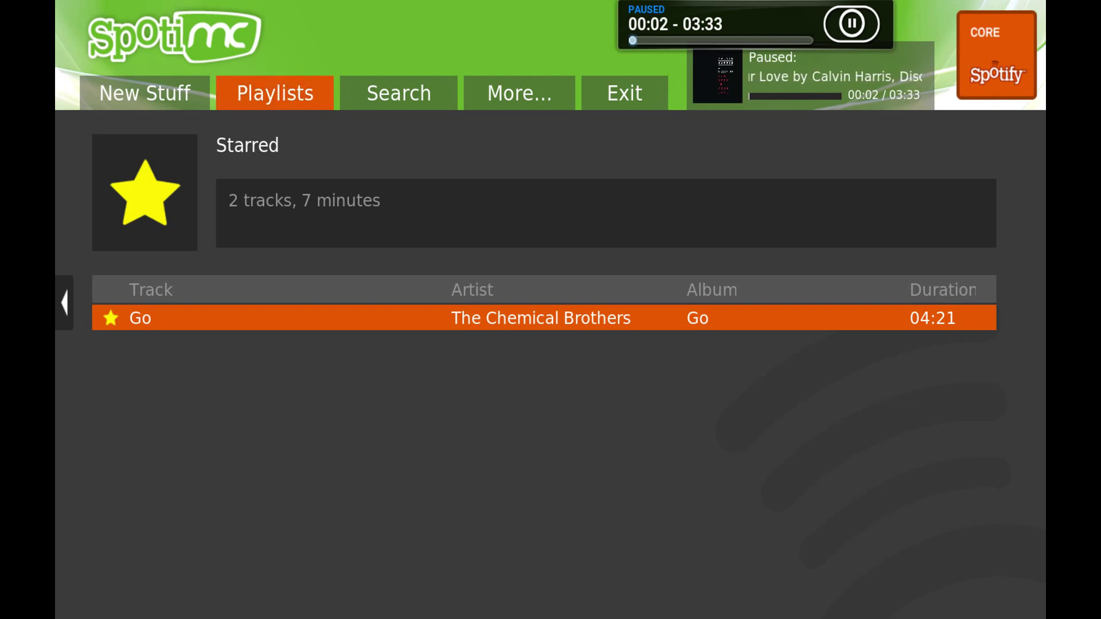
{"action": "key", "text": "Right"}
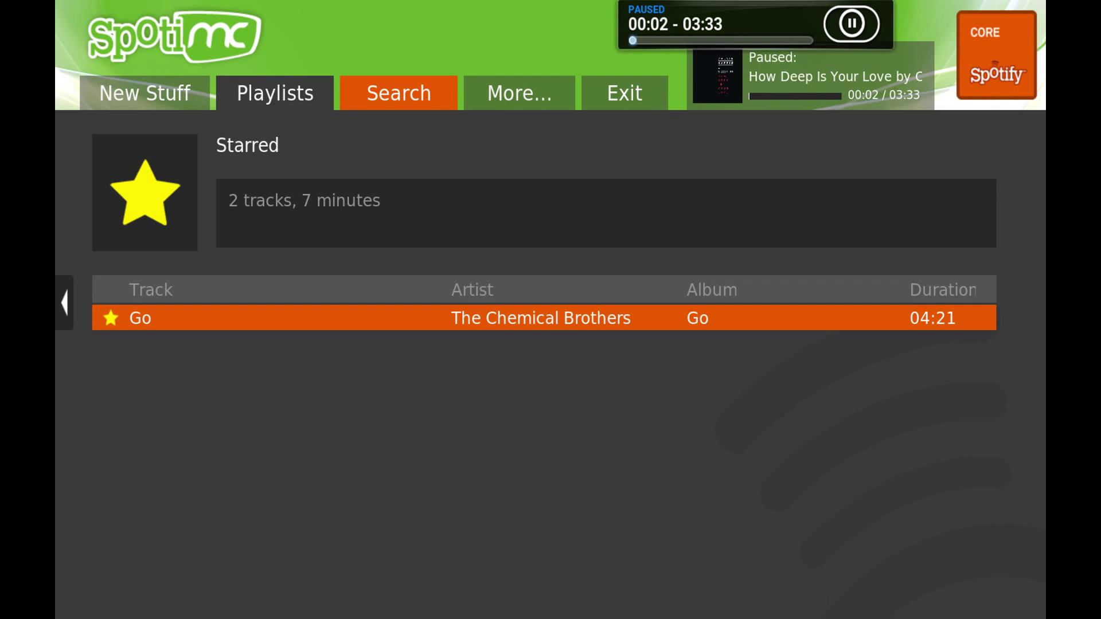
- Open Spotimc's More... page with Settings and Sign Off, then move focus toward Exit
{"action": "key", "text": "Right"}
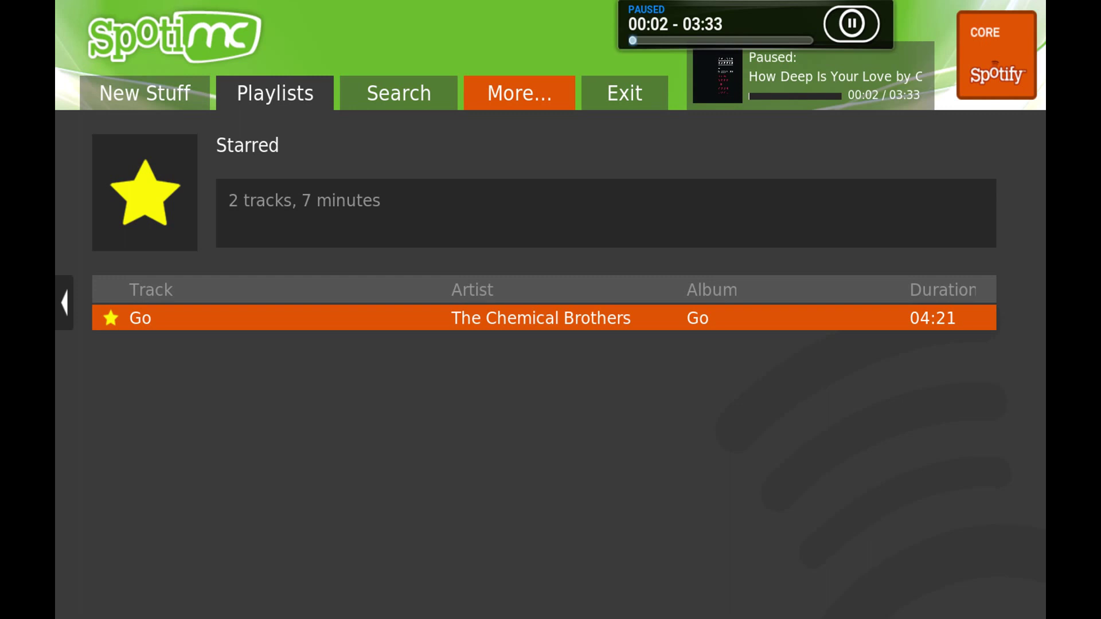
{"action": "key", "text": "Left"}
{"action": "key", "text": "Right"}
{"action": "key", "text": "Return"}
{"action": "key", "text": "Right"}
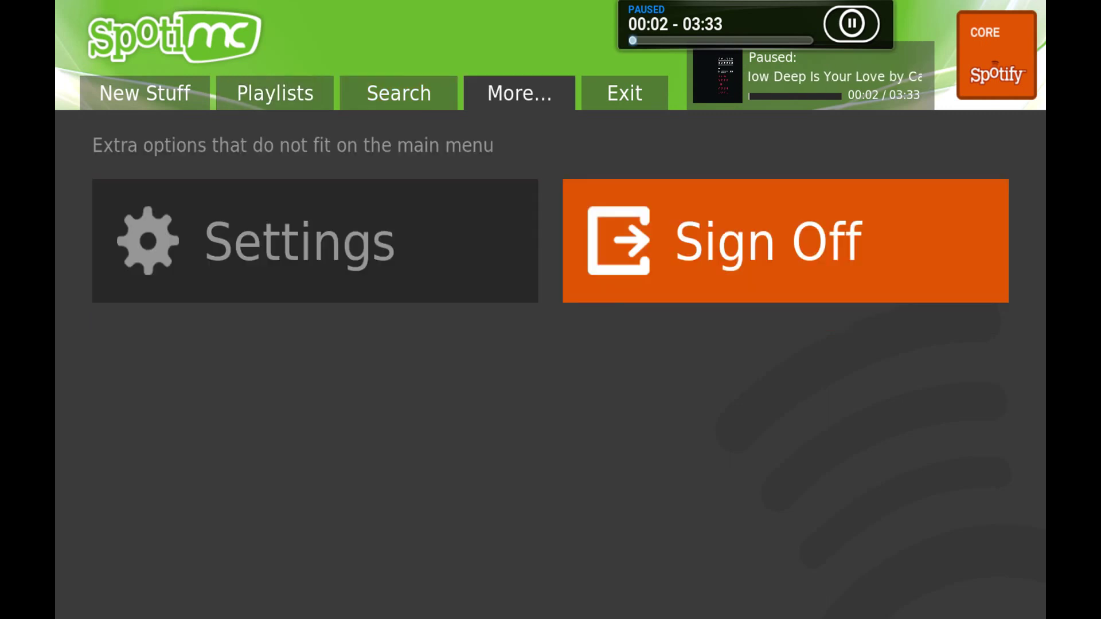
{"action": "key", "text": "Up"}
{"action": "key", "text": "Right"}
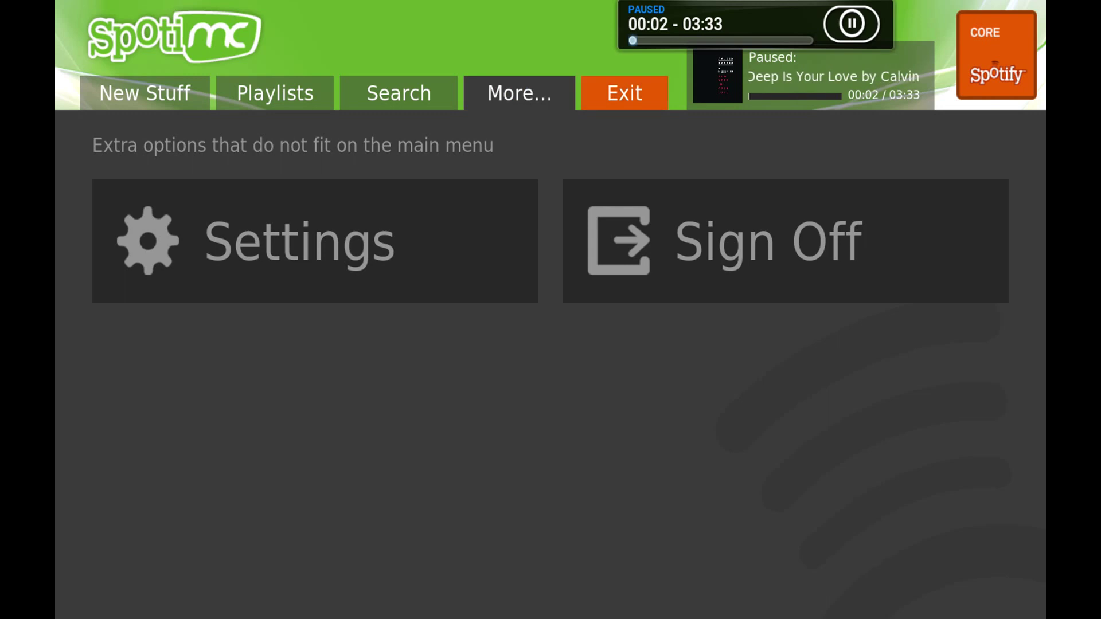